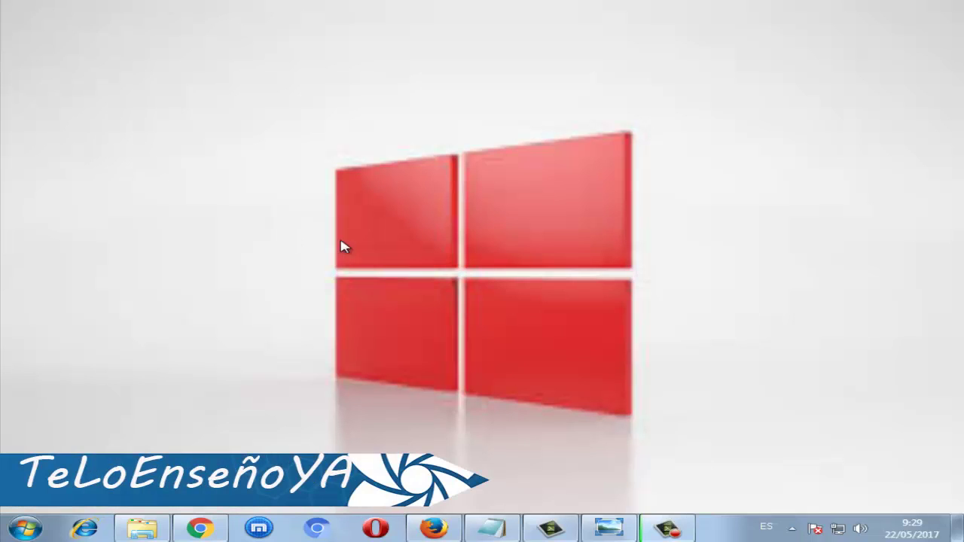
right_click(312, 95)
click(361, 136)
click(27, 530)
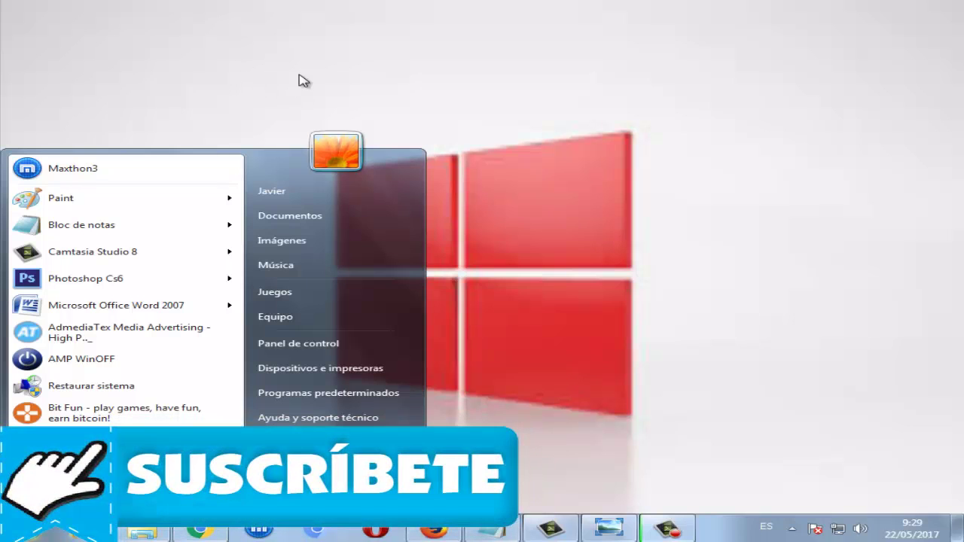
right_click(535, 117)
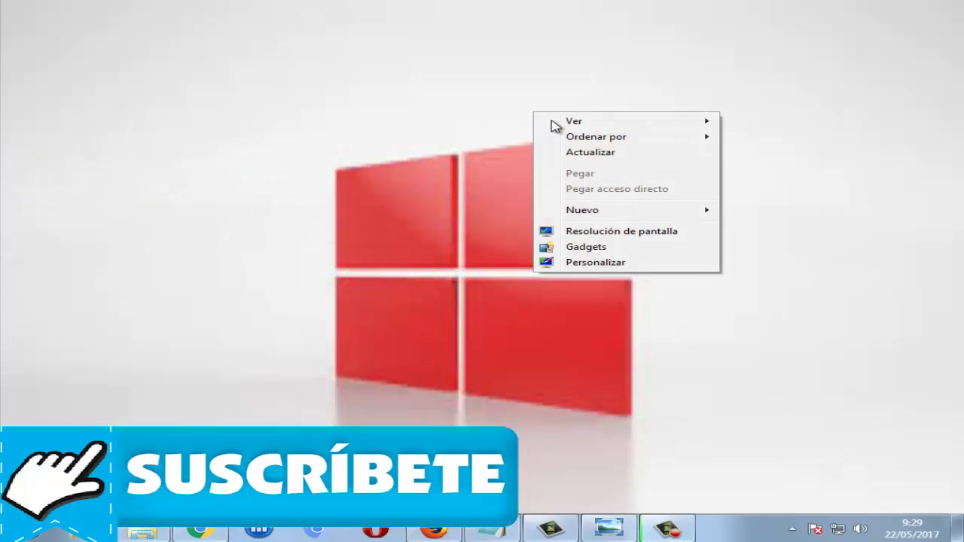
click(607, 152)
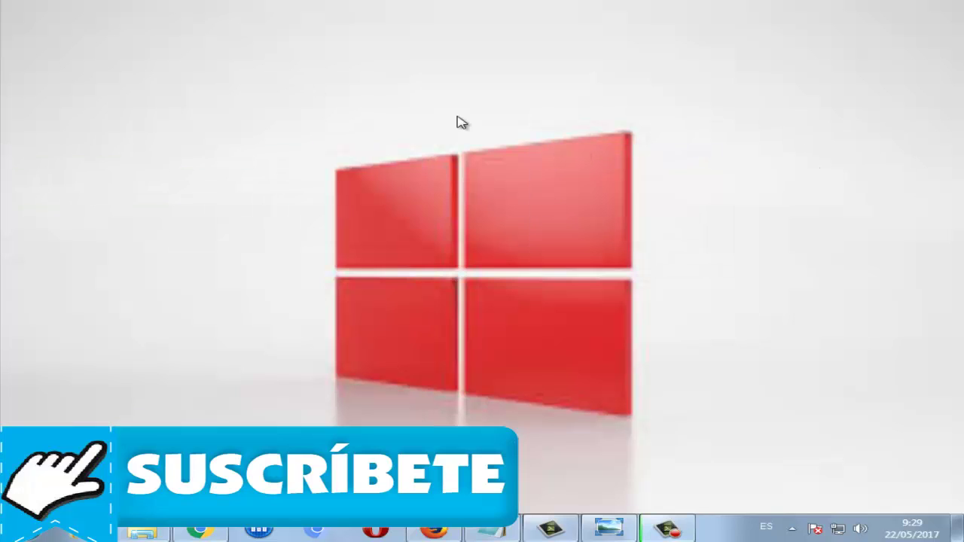
right_click(278, 103)
click(331, 143)
right_click(200, 112)
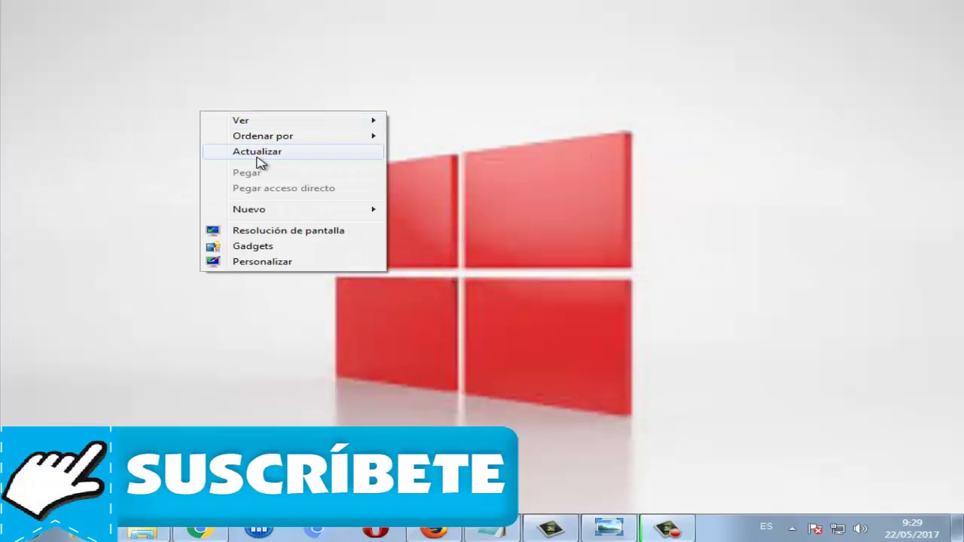
click(259, 158)
right_click(103, 226)
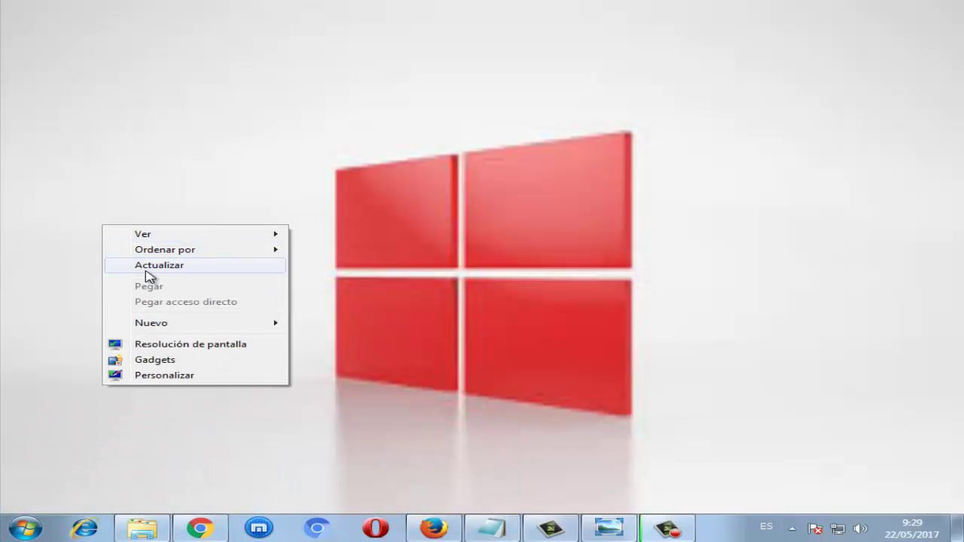
click(146, 267)
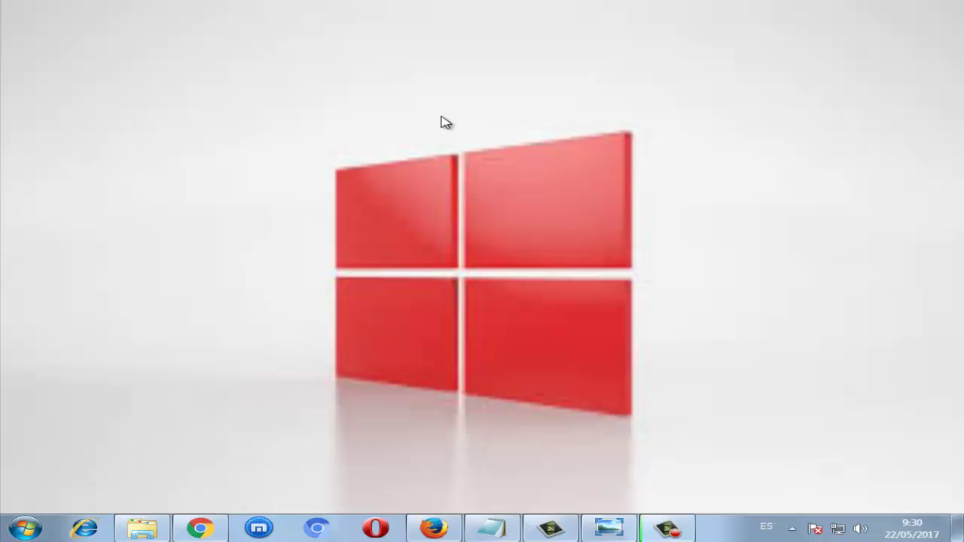
right_click(485, 70)
click(563, 111)
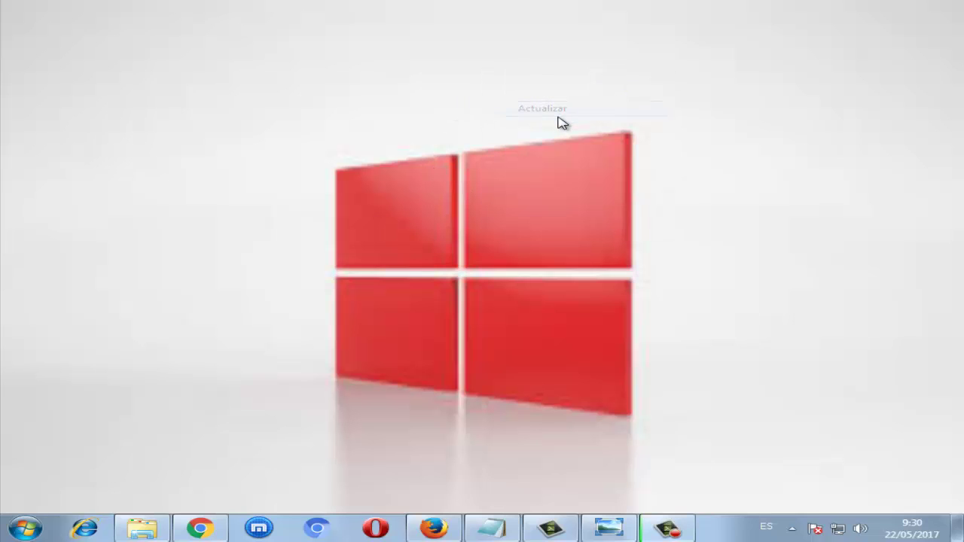
right_click(500, 80)
click(600, 114)
Dismiss the color scheme performance prompt, search for cmd and run it as administrator.
click(23, 529)
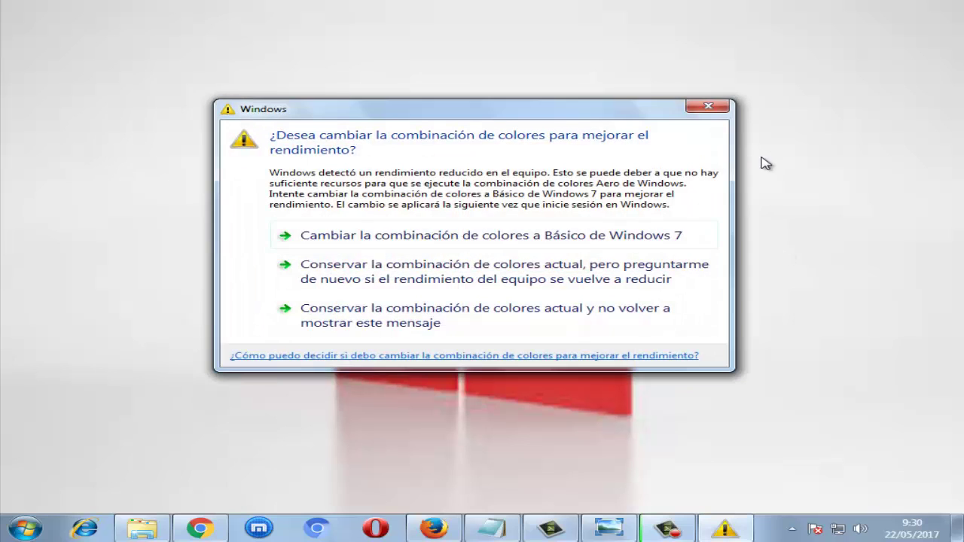
click(709, 107)
click(22, 527)
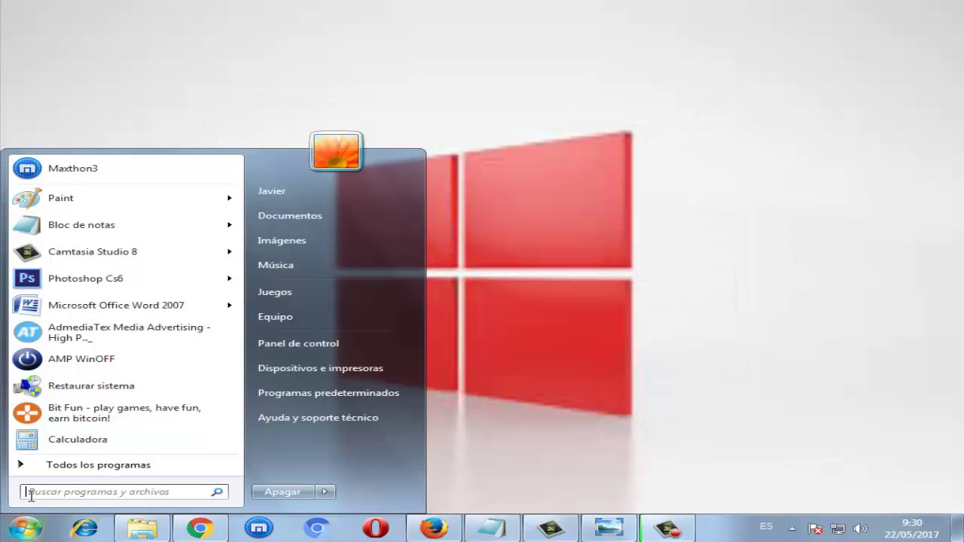
text(cmd)
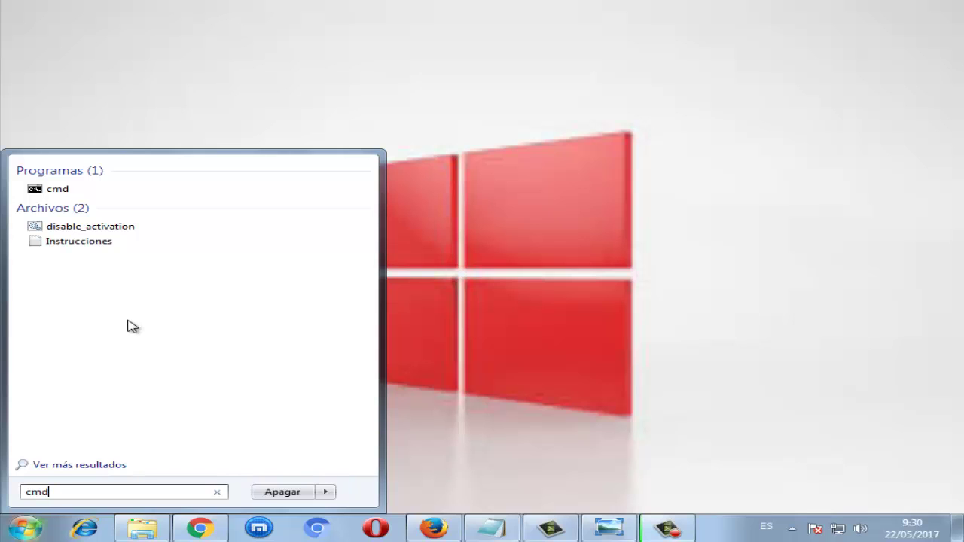
right_click(75, 197)
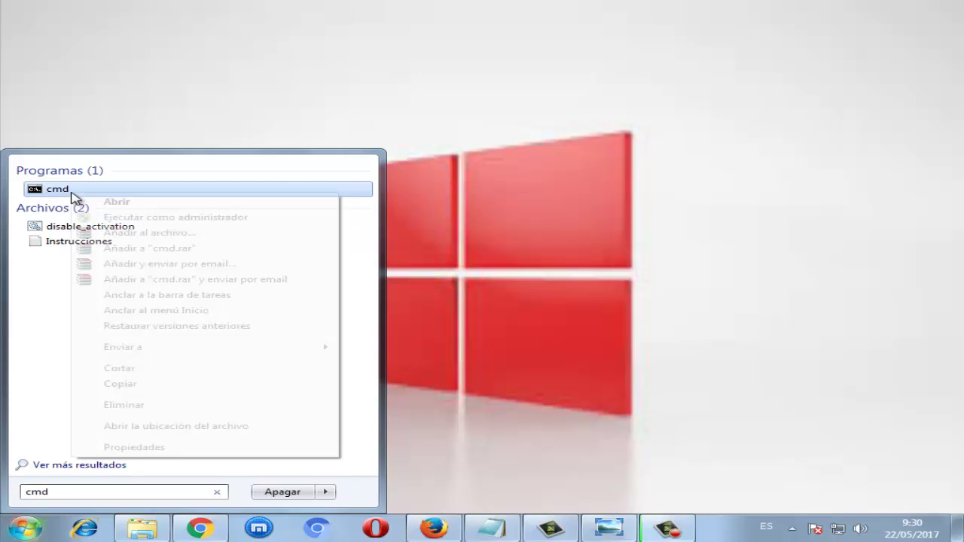
click(121, 218)
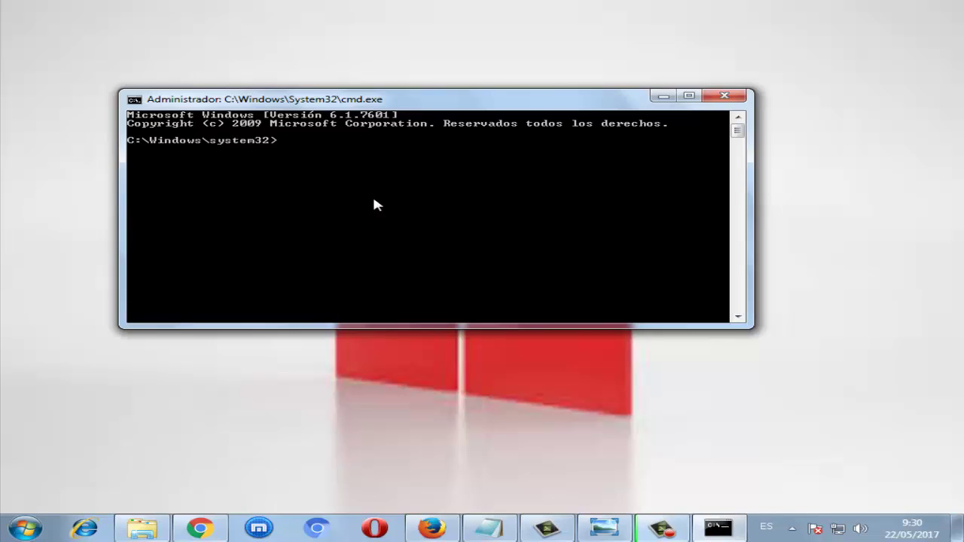
Enter chkdsk /f in the administrator Command Prompt and close its window.
text(chkdsk /f)
click(725, 97)
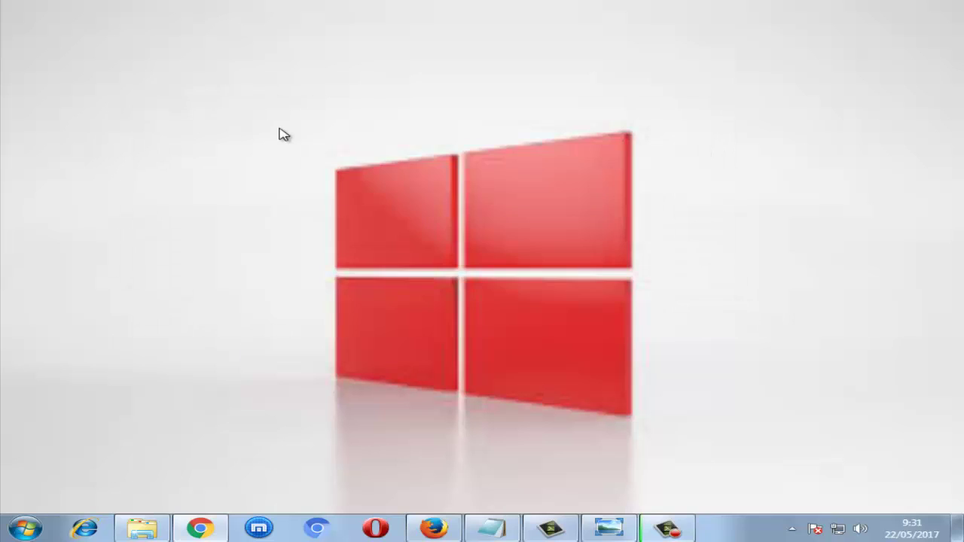
right_click(280, 130)
click(382, 167)
right_click(283, 240)
click(387, 280)
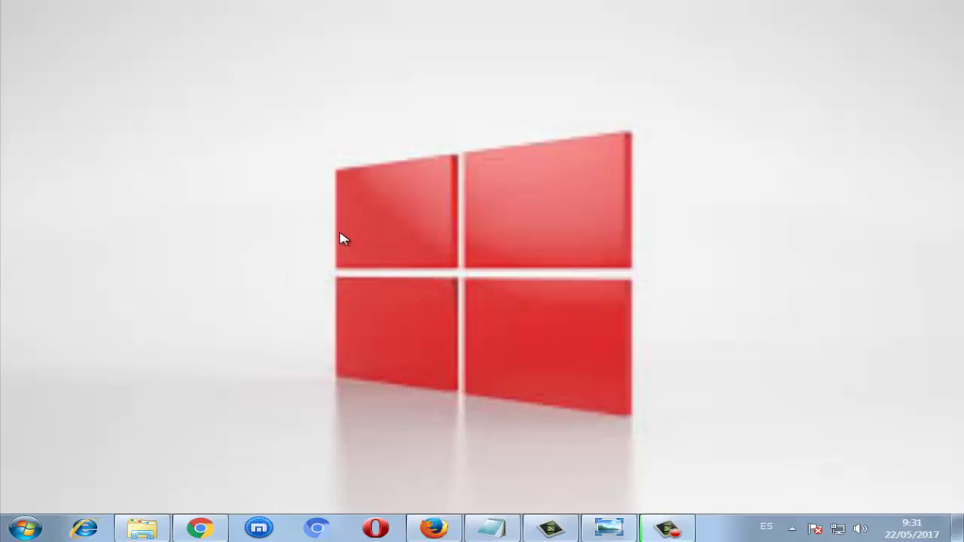
right_click(118, 366)
click(186, 243)
right_click(204, 213)
click(298, 253)
right_click(202, 171)
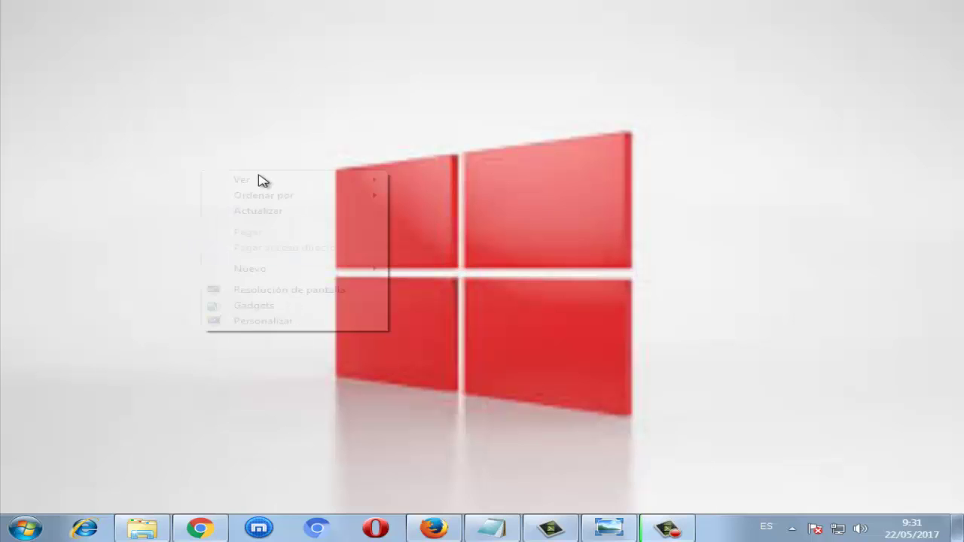
click(301, 212)
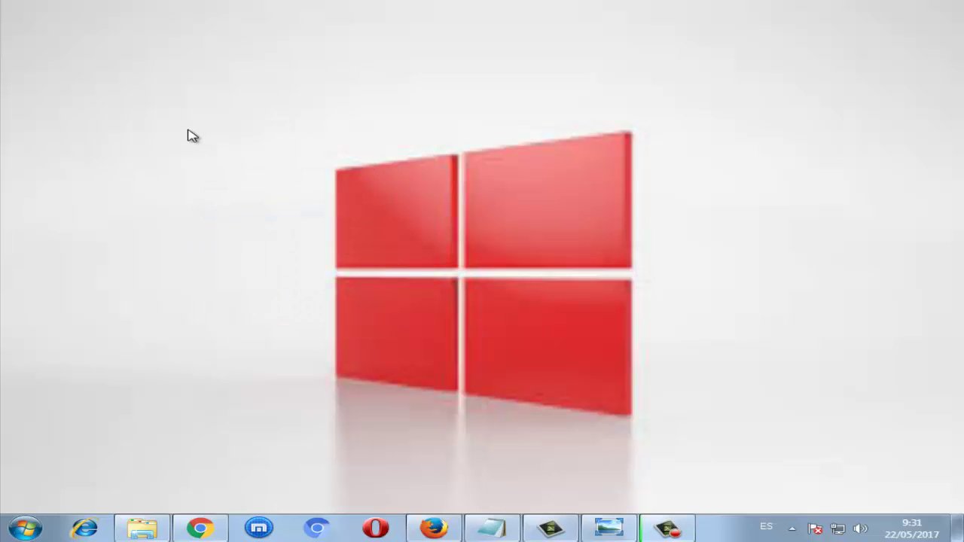
right_click(68, 151)
click(109, 194)
right_click(168, 70)
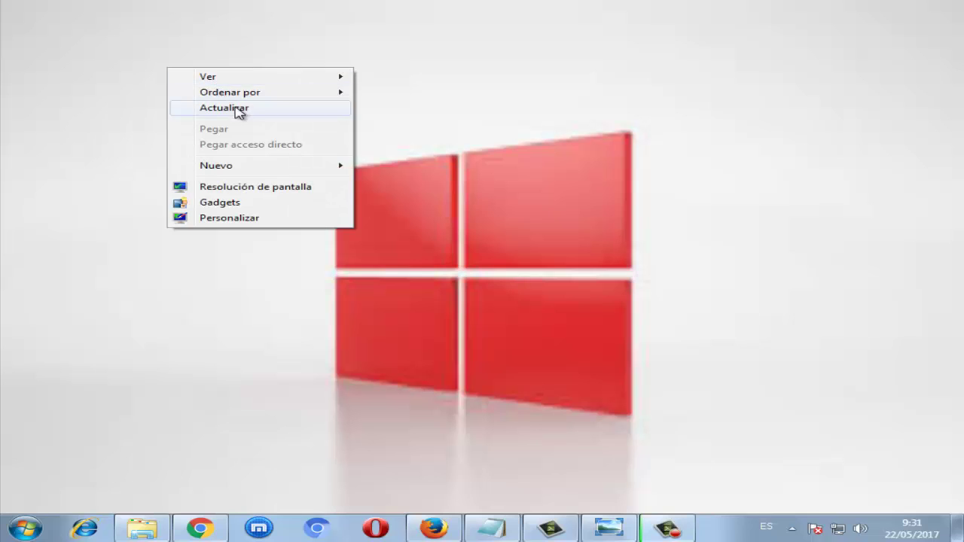
click(237, 111)
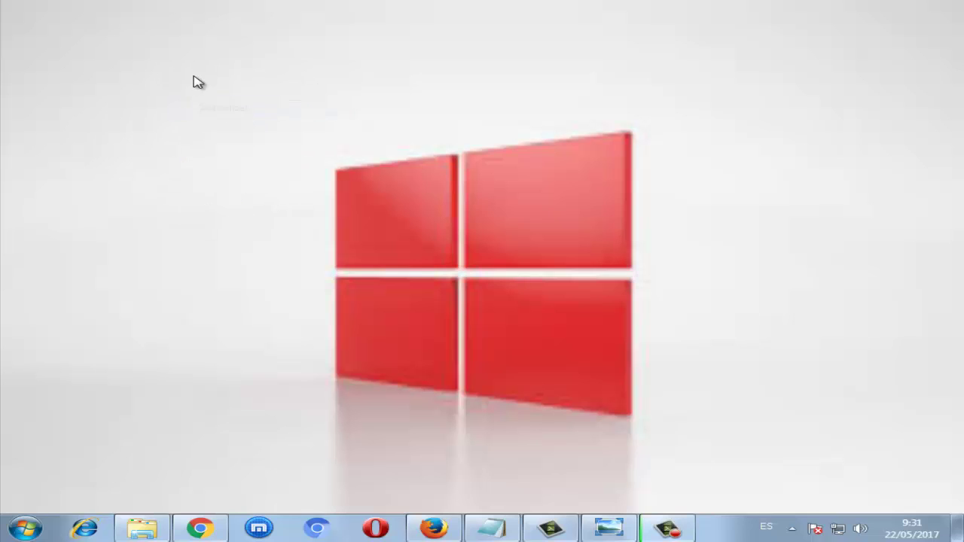
right_click(120, 98)
click(139, 138)
key(super)
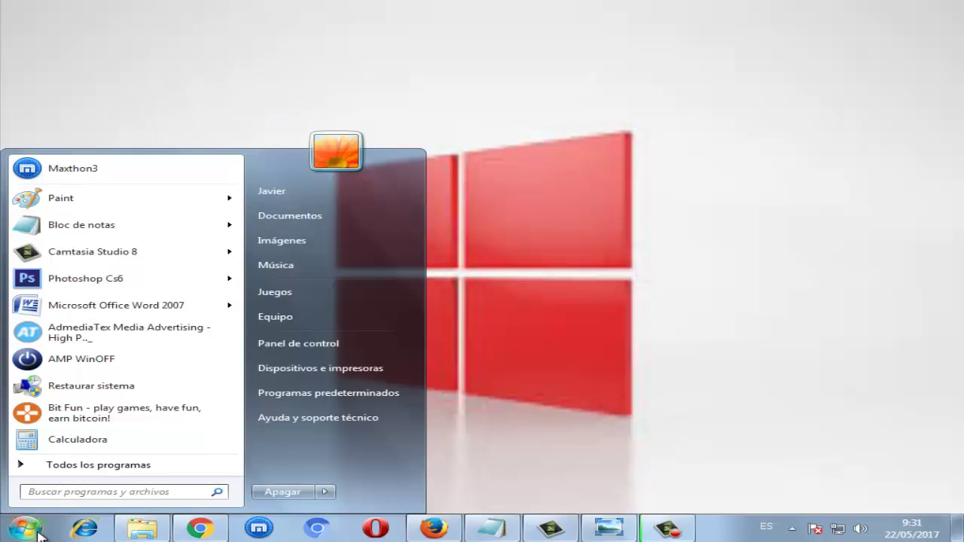
right_click(469, 55)
click(541, 93)
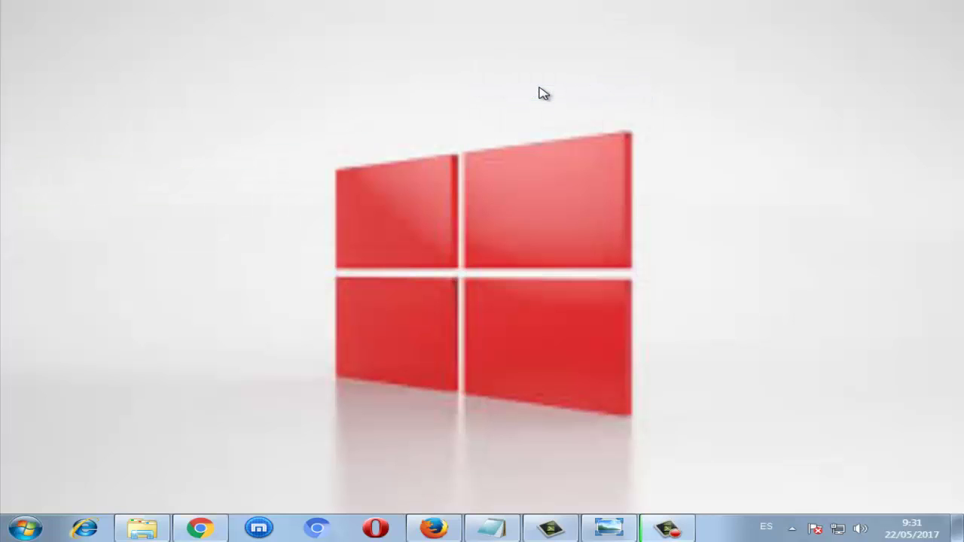
right_click(221, 105)
click(263, 147)
right_click(151, 40)
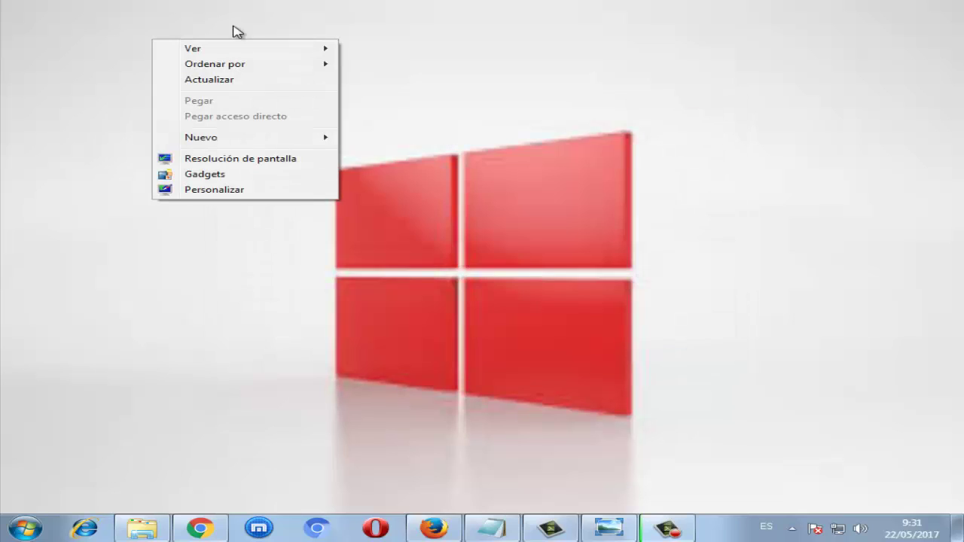
click(250, 80)
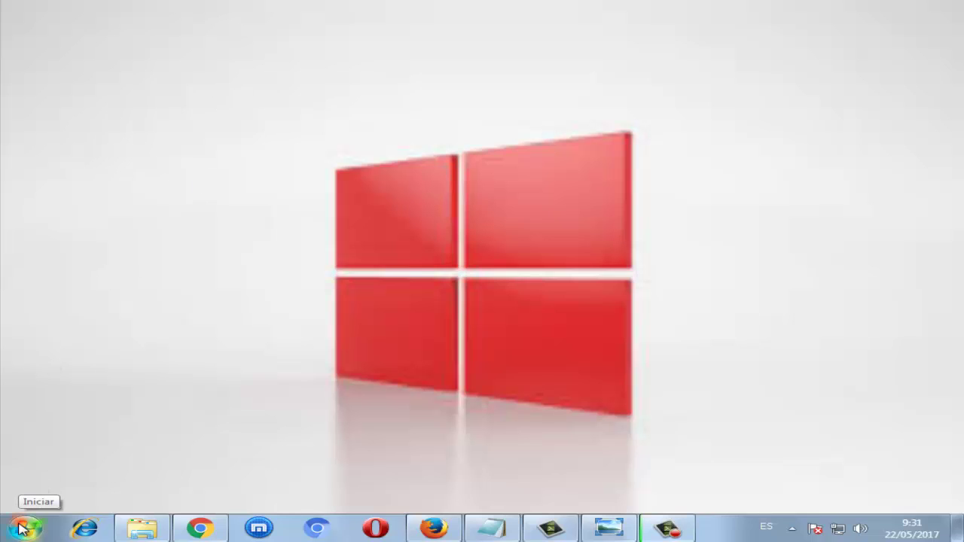
Switch to Windows Photo Viewer and examine images 1 to 8 on reaching Command Prompt from Windows Setup, dismissing the color scheme prompt.
click(600, 536)
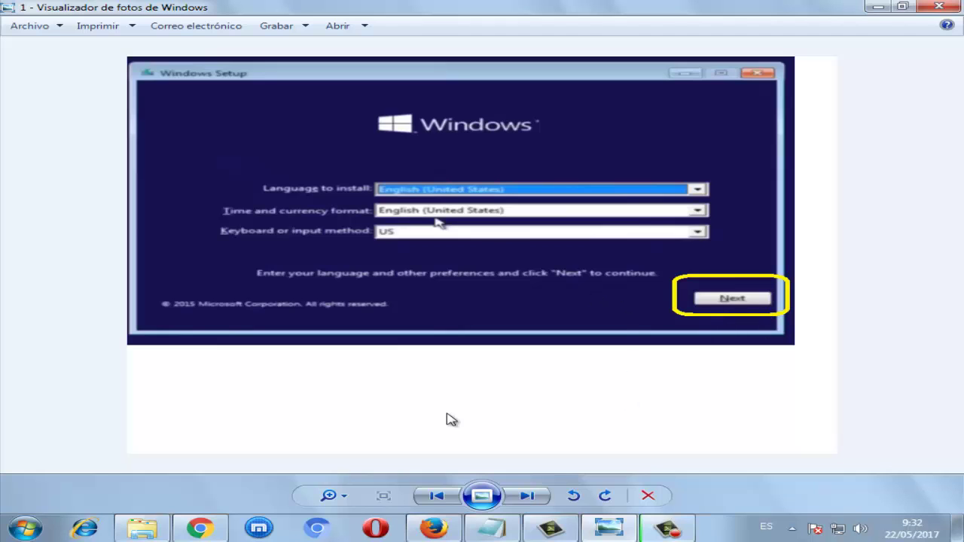
click(527, 495)
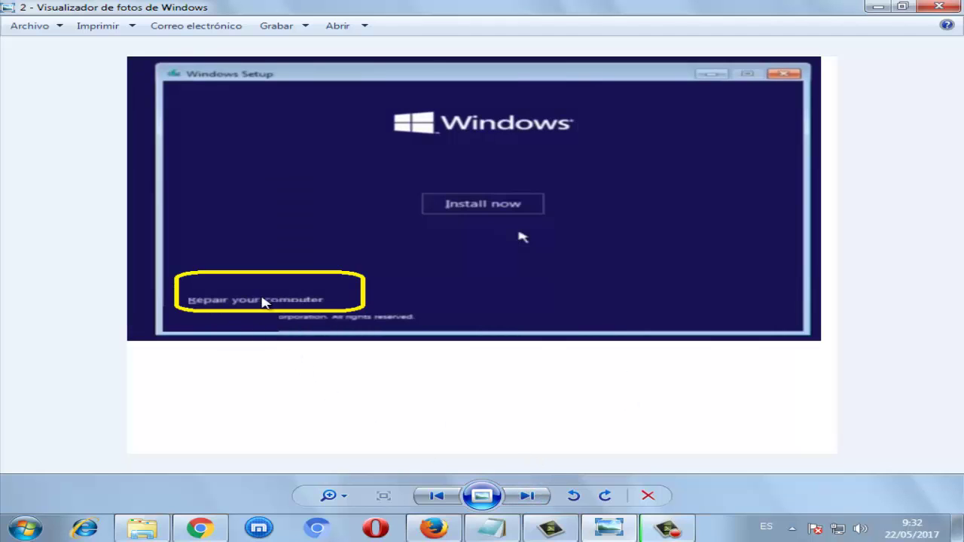
click(529, 500)
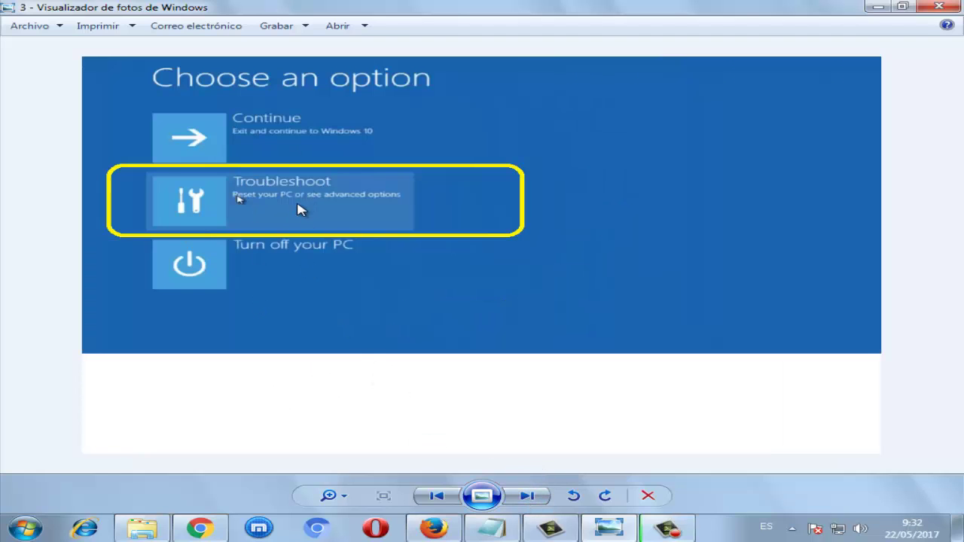
click(527, 503)
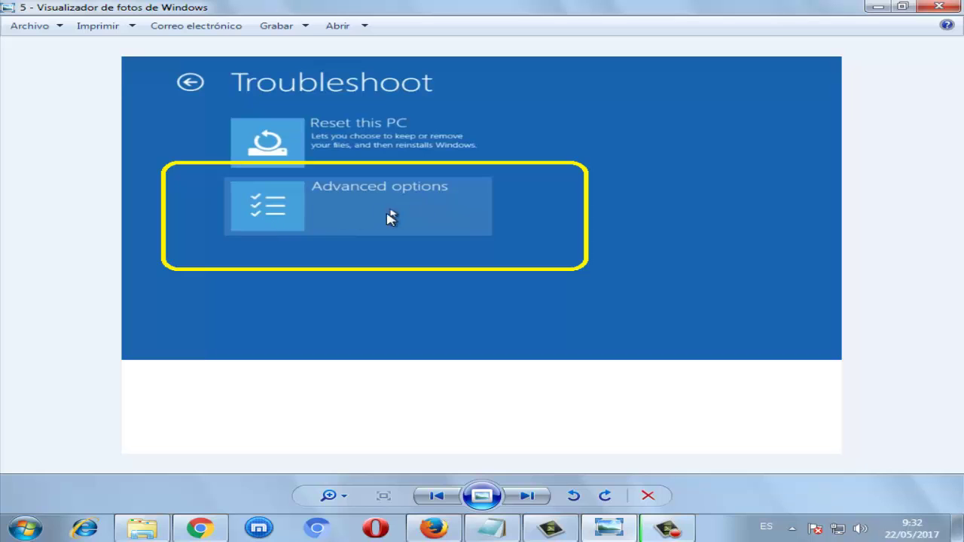
click(531, 497)
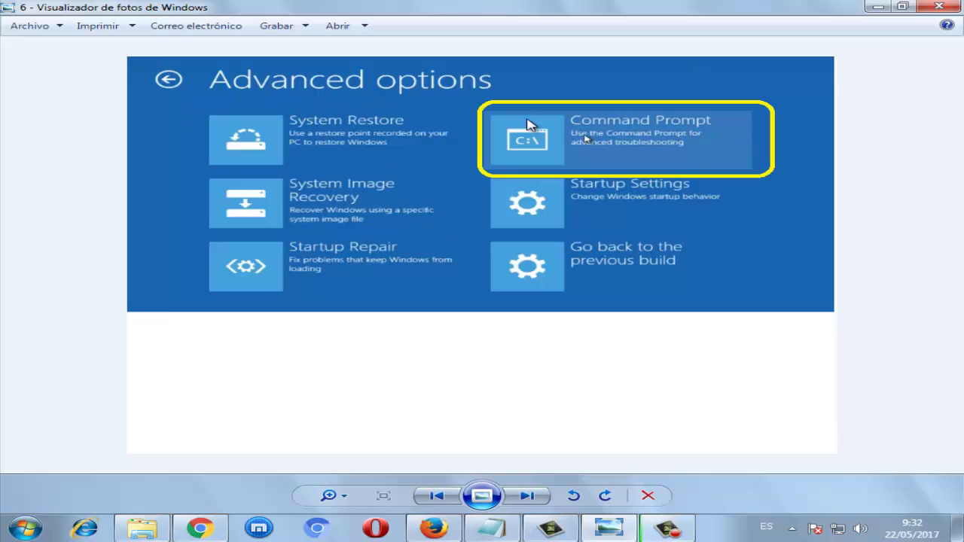
click(528, 496)
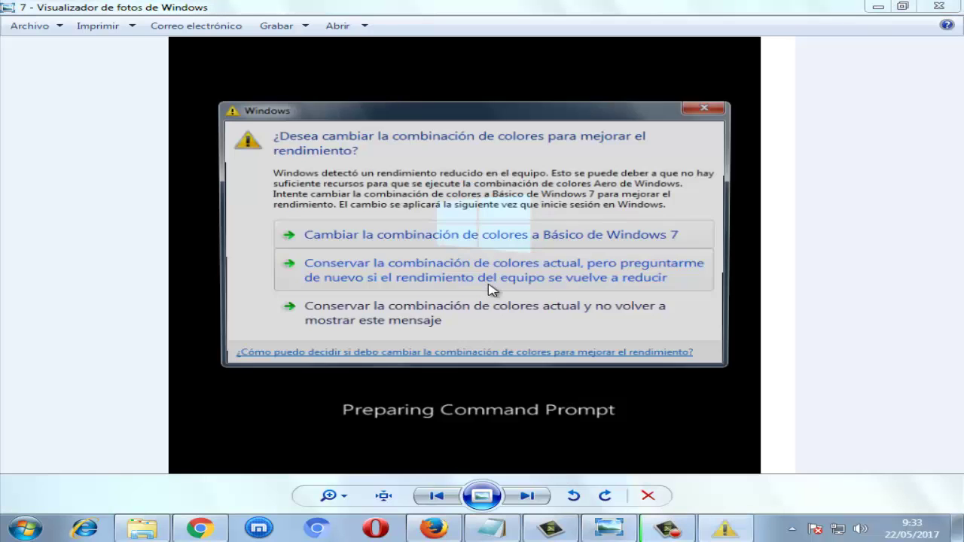
click(698, 111)
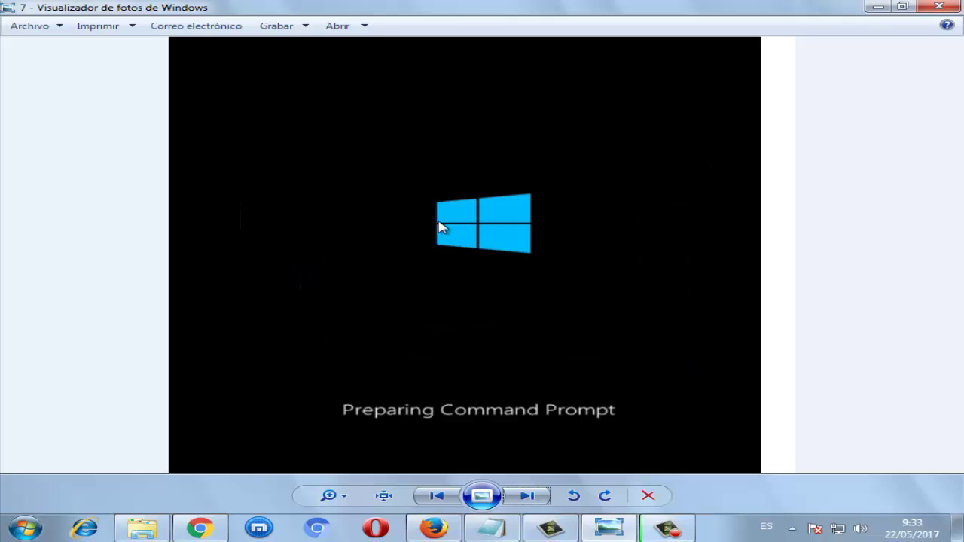
click(526, 496)
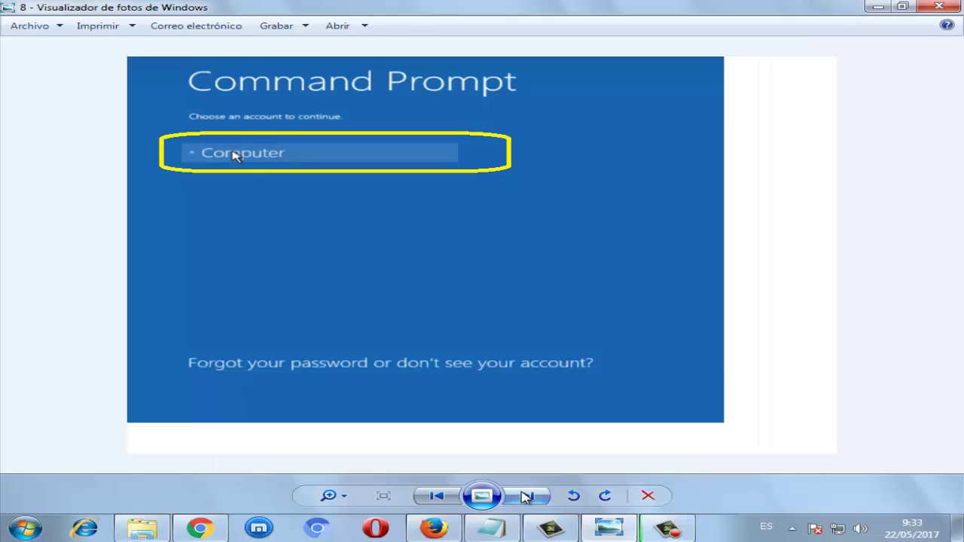
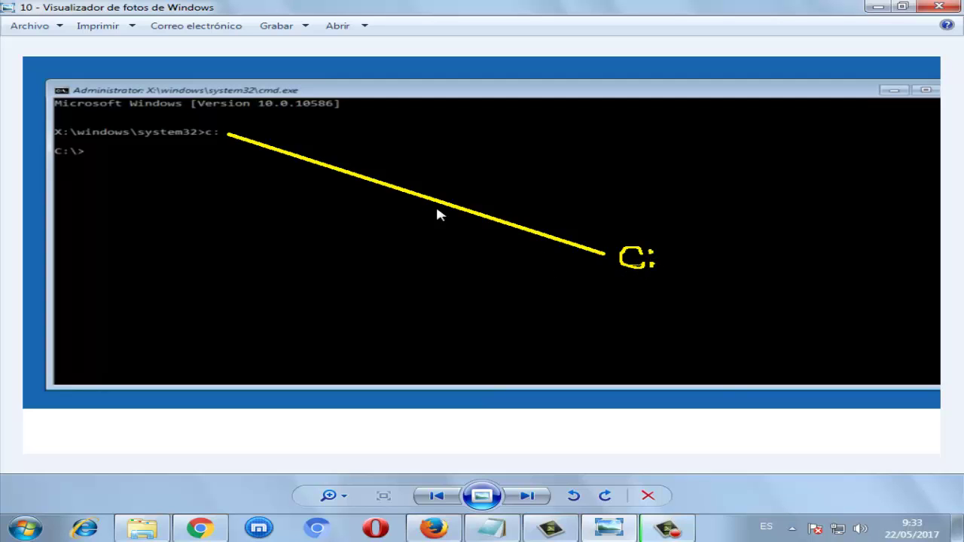
Examine images 11 to 15 on the BCDEDIT bootmenupolicy command, exiting to Windows and the BIOS boot settings, closing the color scheme prompt.
click(526, 495)
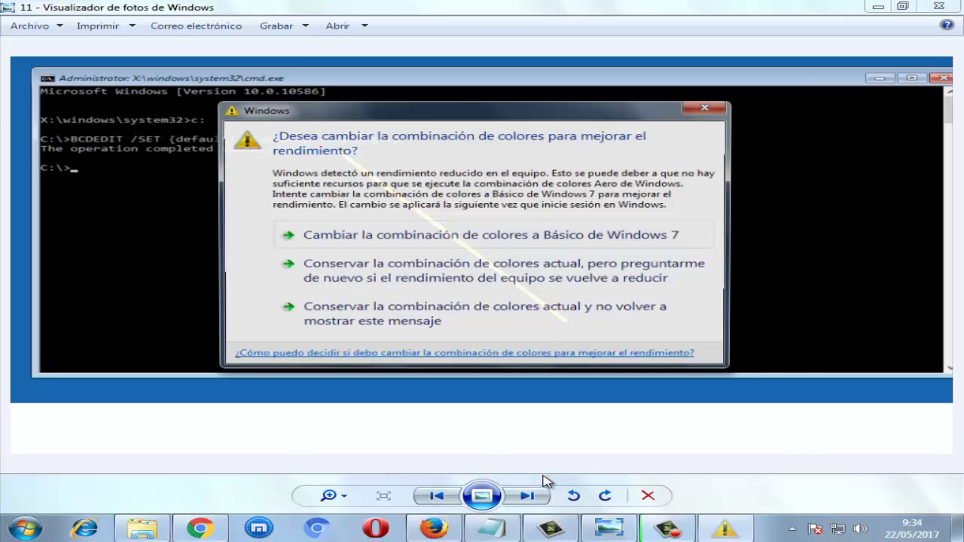
click(709, 107)
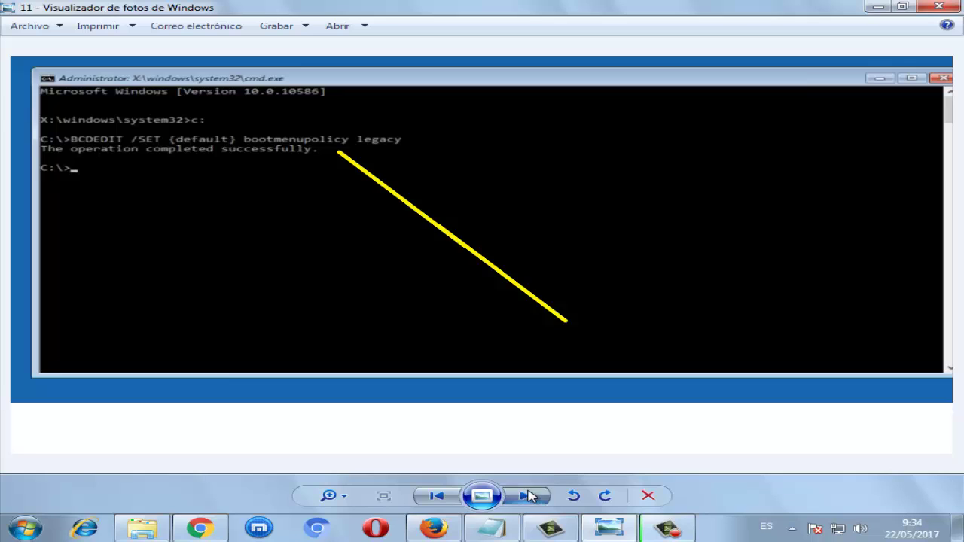
key(Right)
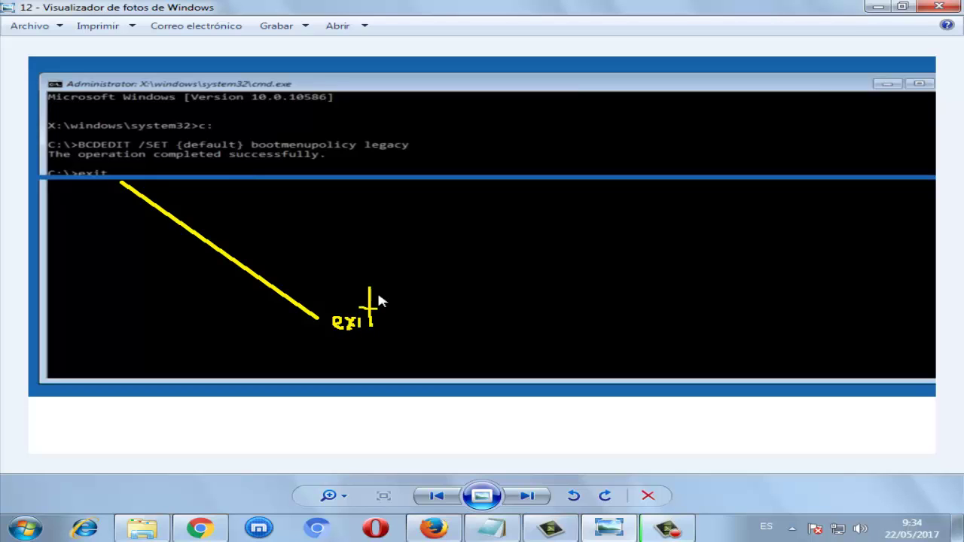
click(536, 497)
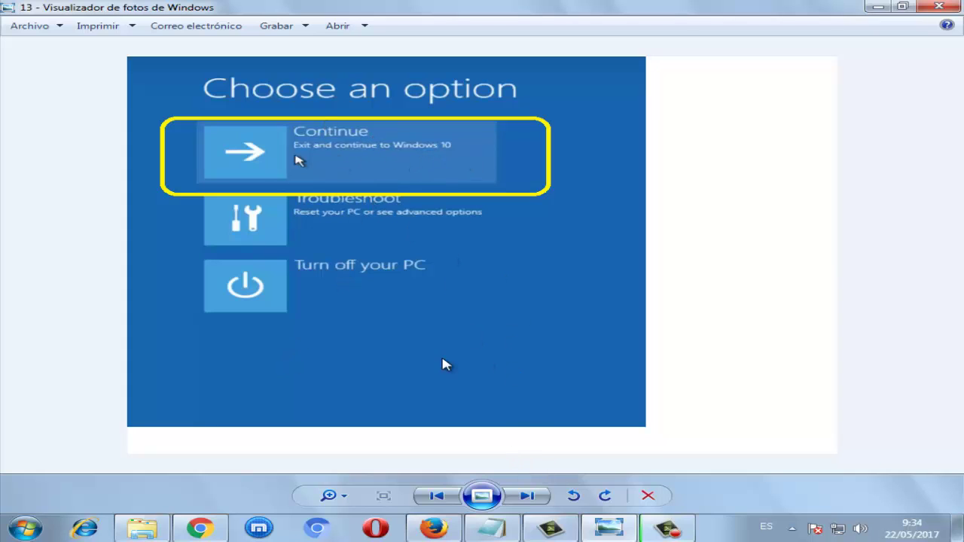
click(527, 497)
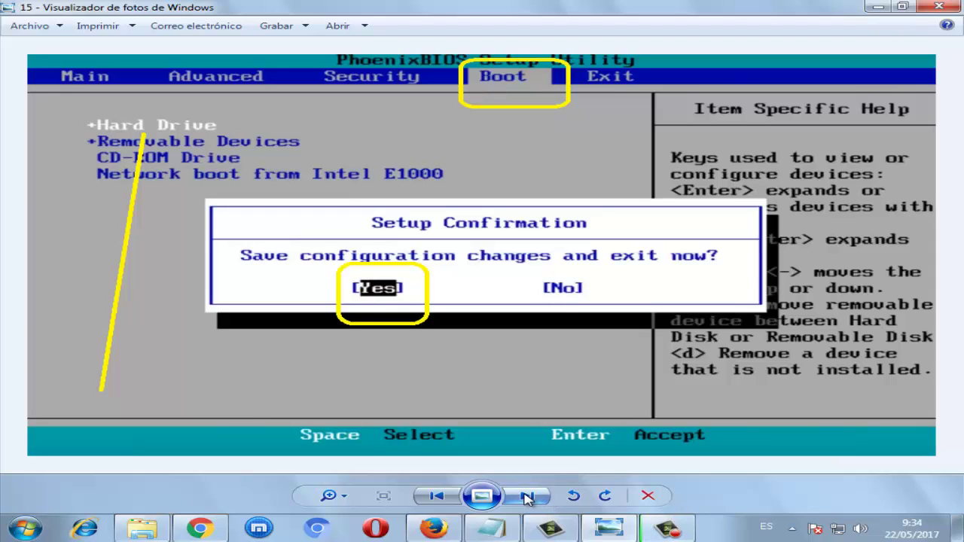